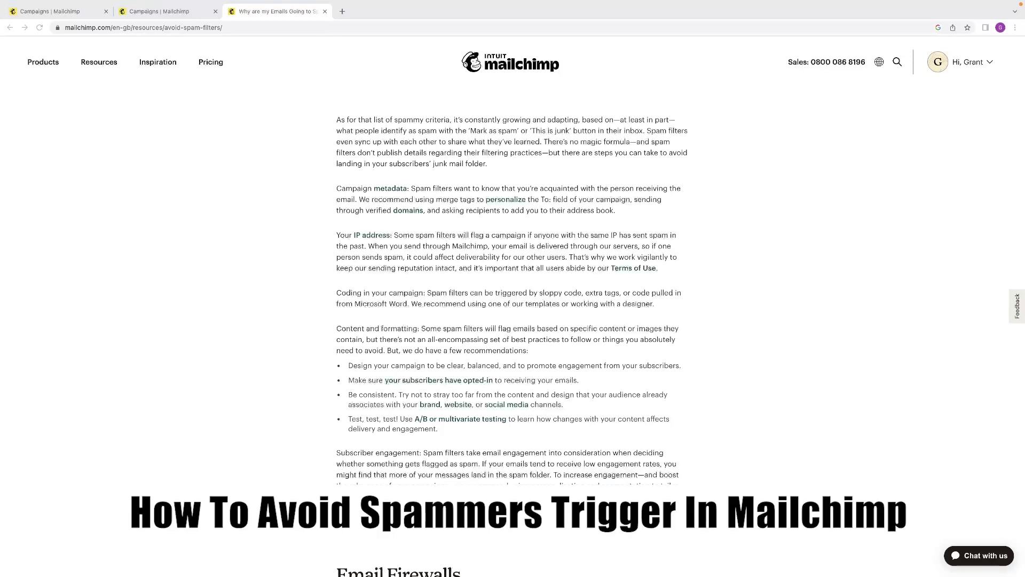
Step: Visit both campaign tabs, open the Mailchimp logo image in a new tab, then return to the spam article
click(162, 12)
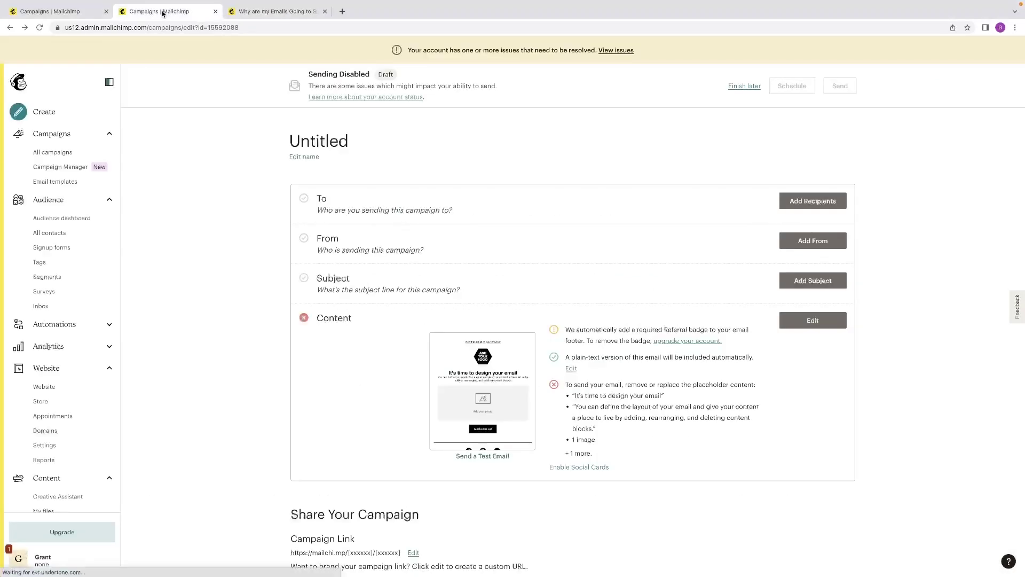
click(72, 10)
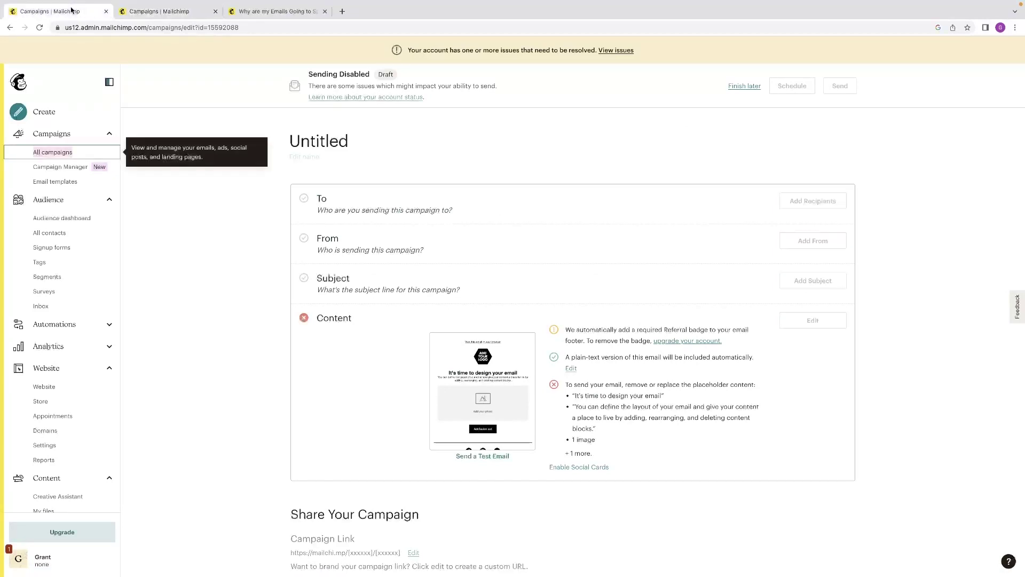
right_click(25, 81)
click(62, 86)
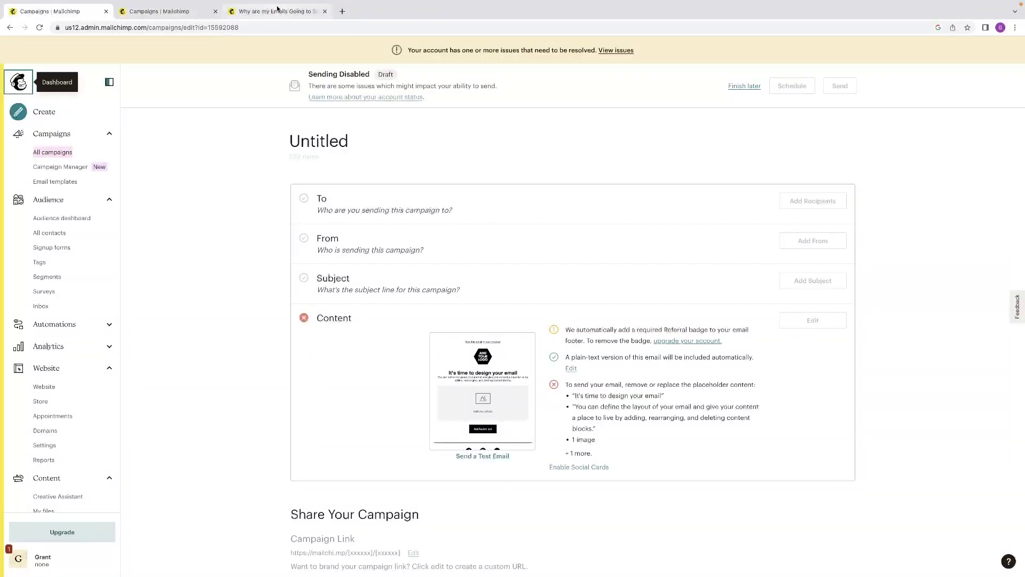
click(277, 10)
Step: Scroll the spam-filters guide to the Spam laws section listing CAN-SPAM requirements like unsubscribe links
scroll(570, 142, up, 5)
scroll(574, 145, down, 8)
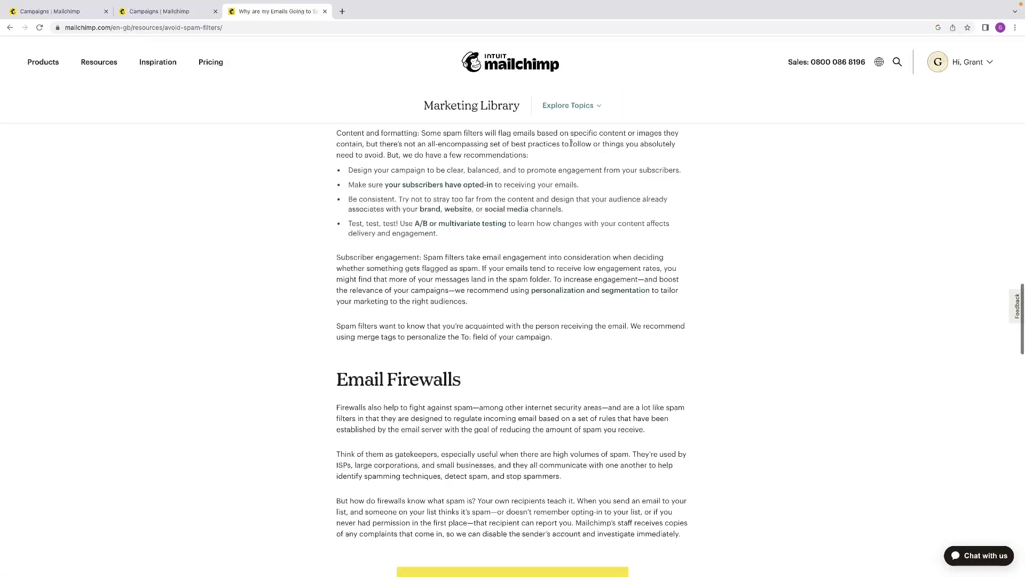
scroll(579, 149, up, 6)
scroll(585, 155, down, 5)
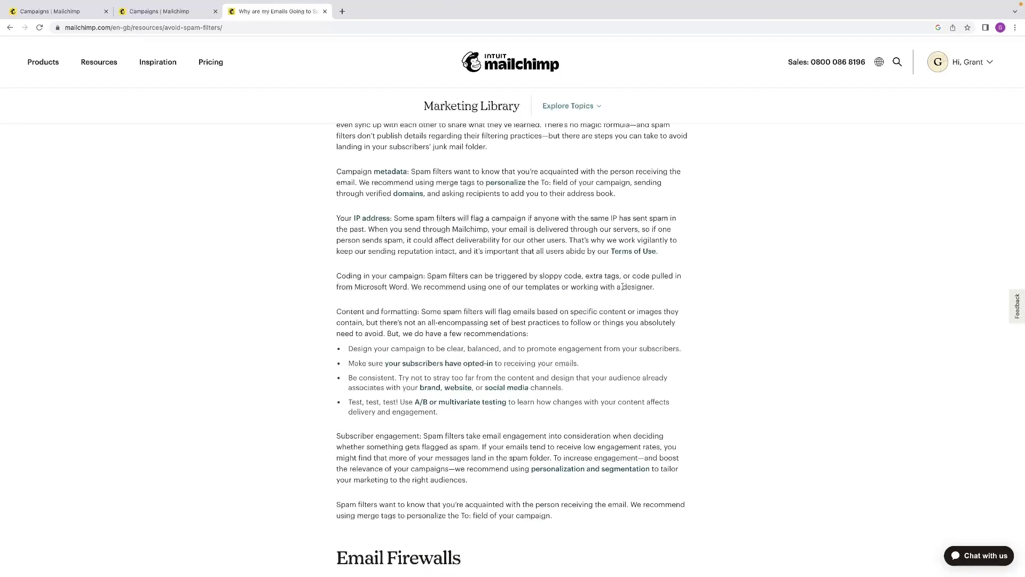
scroll(609, 202, up, 15)
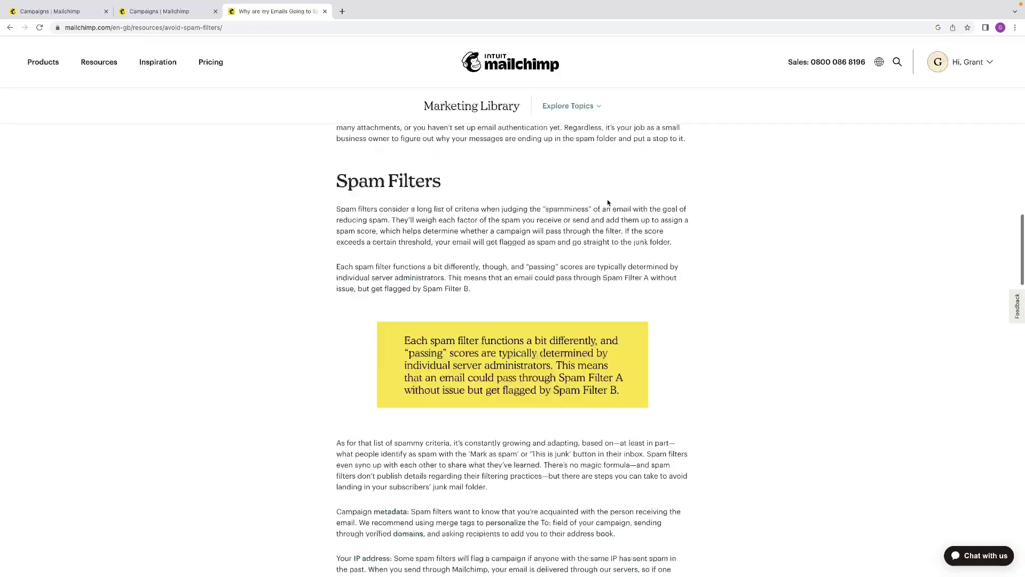
scroll(607, 202, down, 8)
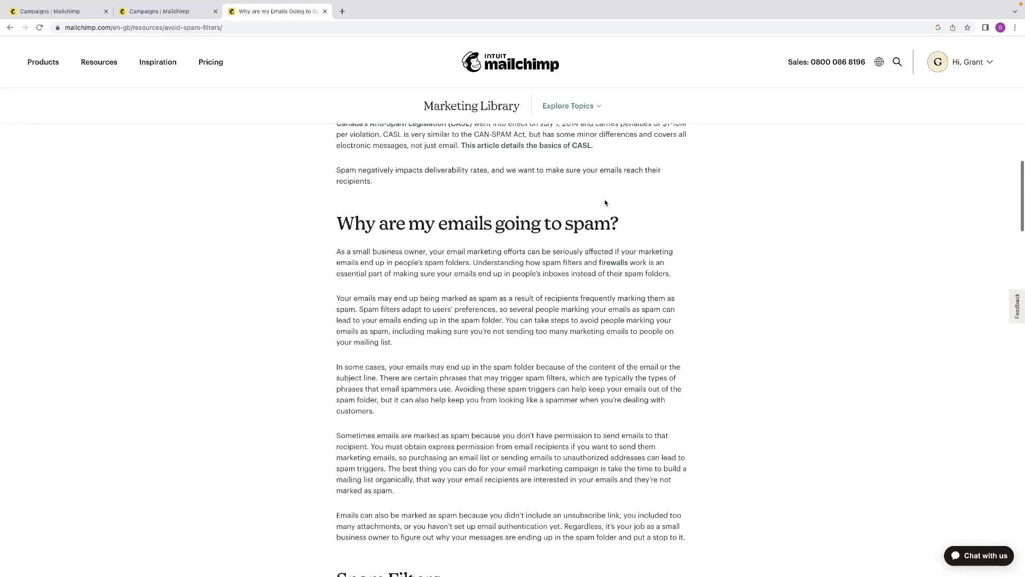
scroll(604, 200, up, 11)
scroll(604, 199, down, 3)
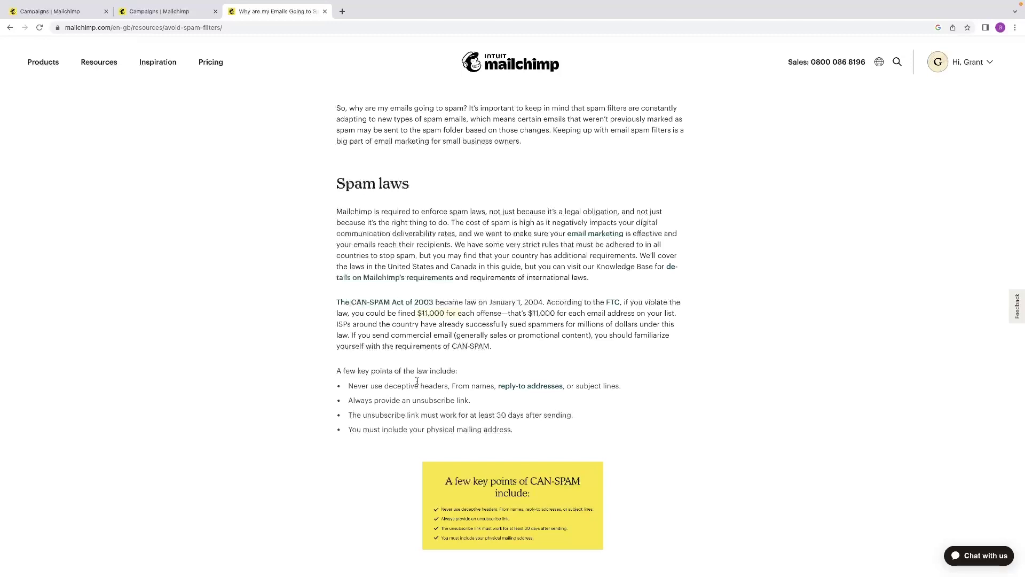
scroll(442, 376, up, 1)
Step: Go back to the Untitled draft's setup page with recipients, sender, subject and content incomplete
scroll(442, 376, down, 1)
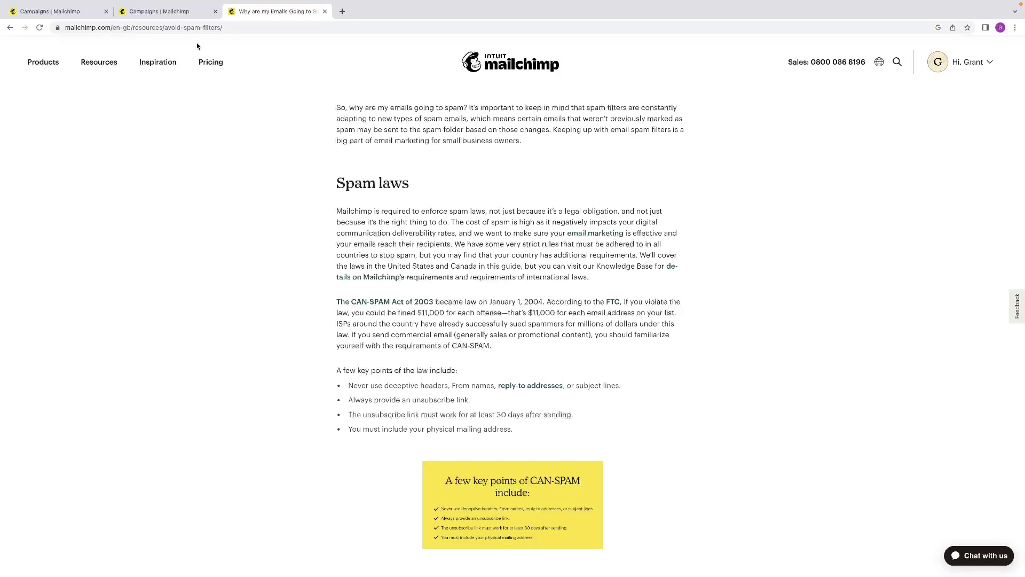
click(168, 11)
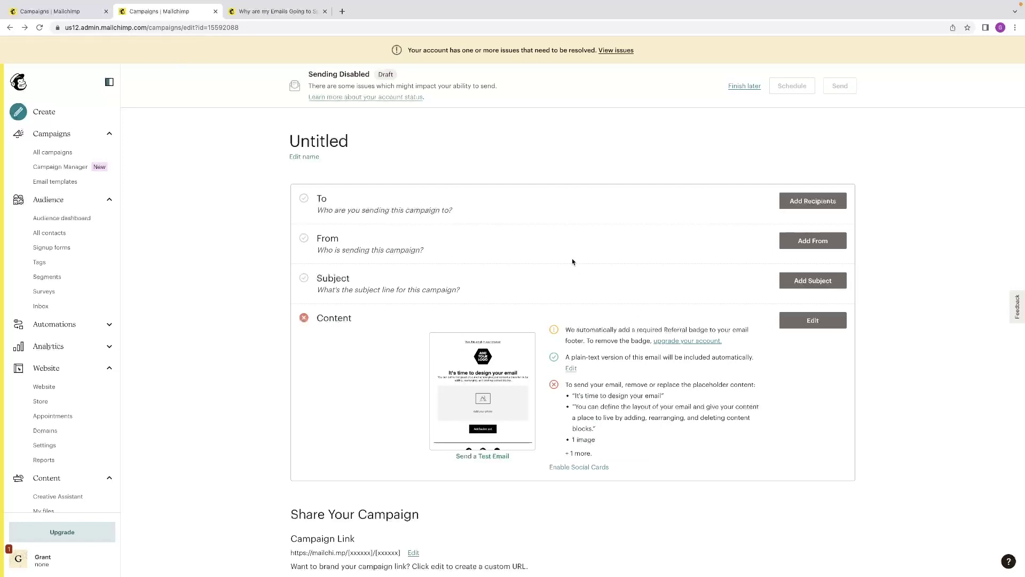
Step: Preview the draft's placeholder email design, then exit back to the Campaigns list of Untitled drafts
mouse_move(486, 353)
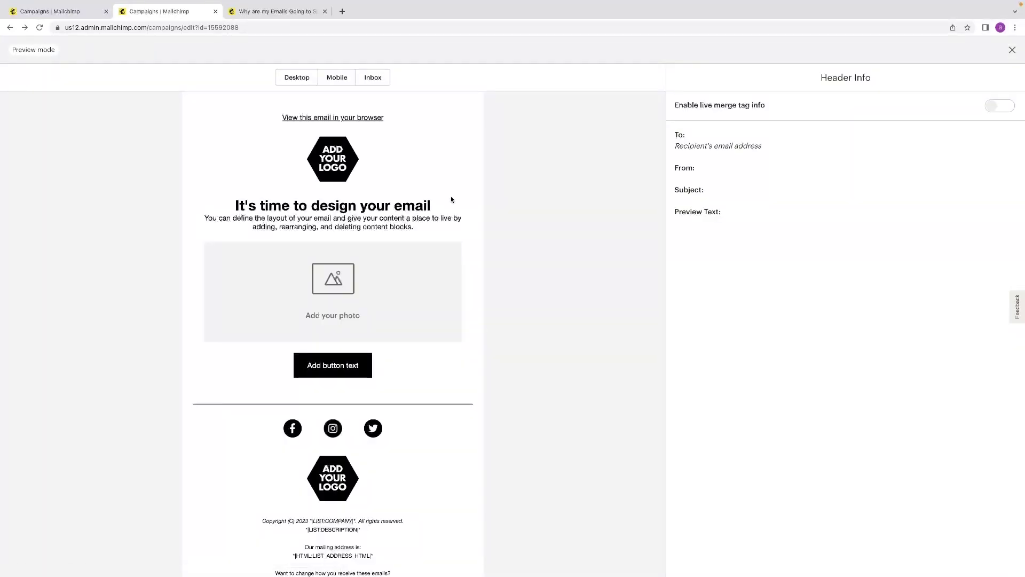
scroll(373, 213, down, 1)
scroll(366, 219, up, 1)
key(alt+Left)
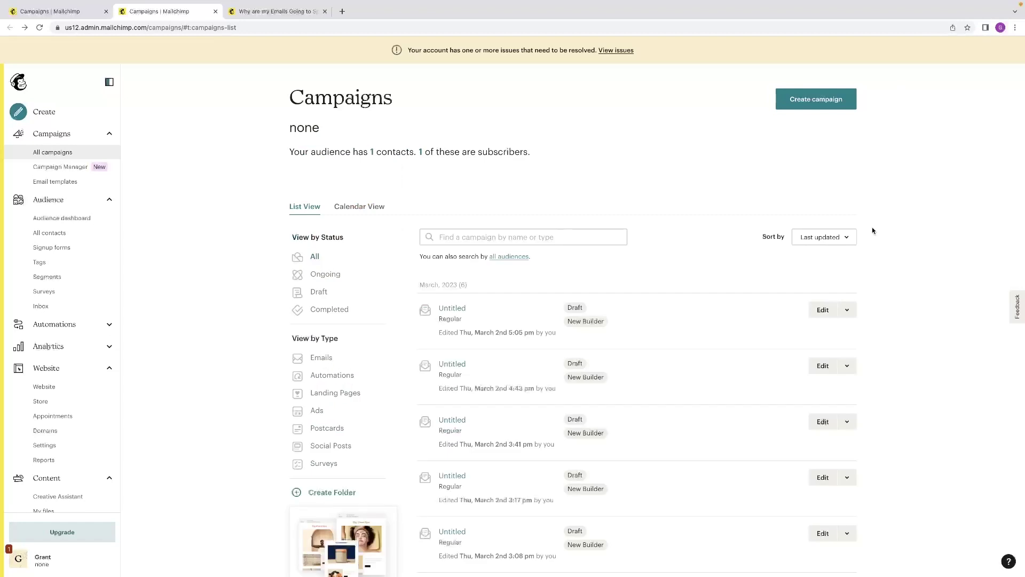
Step: Edit the first Untitled draft in the Campaigns list and scroll its setup page
click(830, 314)
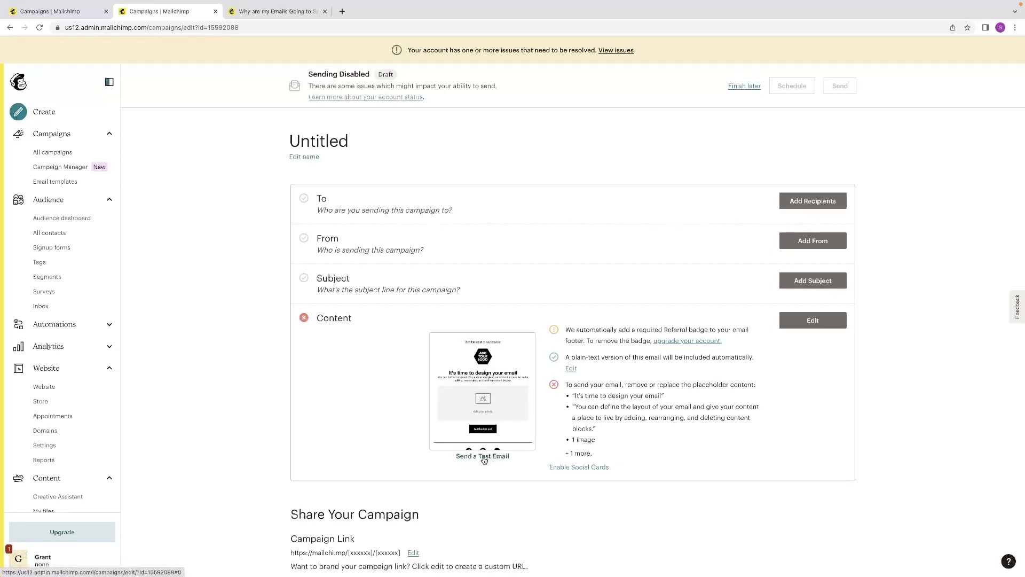
scroll(483, 460, down, 3)
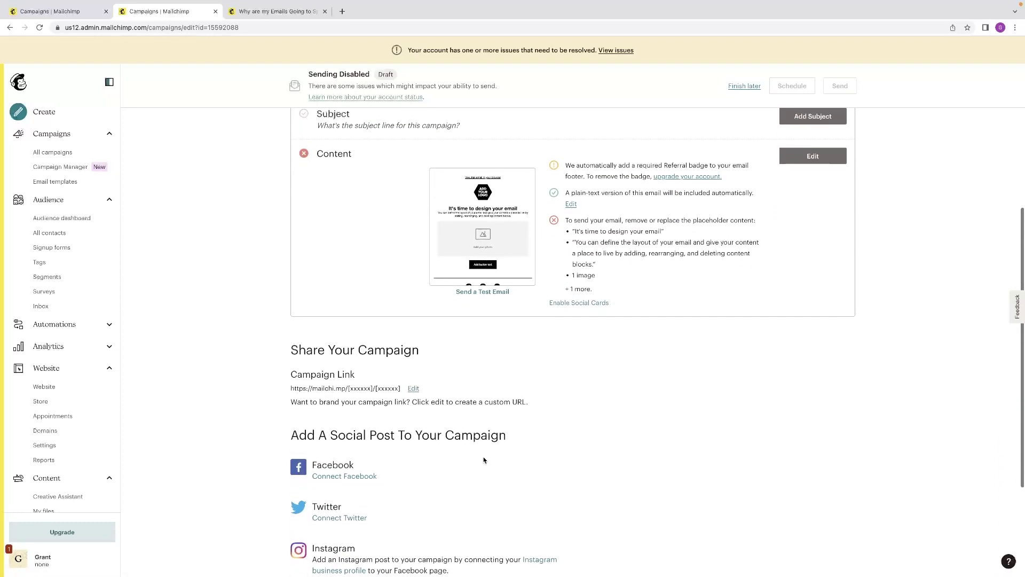
scroll(457, 332, up, 2)
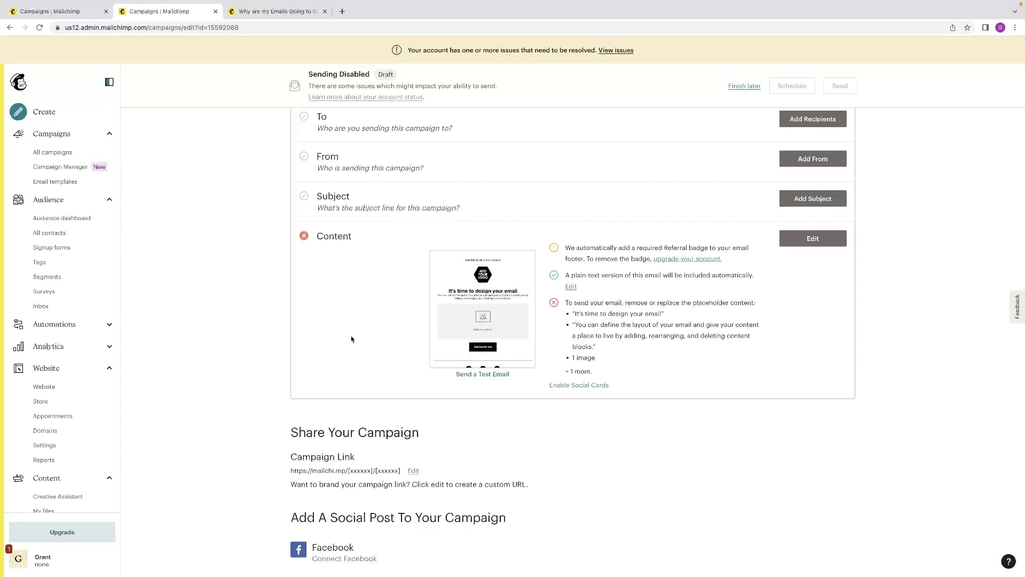
Step: Open Send a Test Email, select the 'Send a test to' field, then close the dialog unsent
click(494, 375)
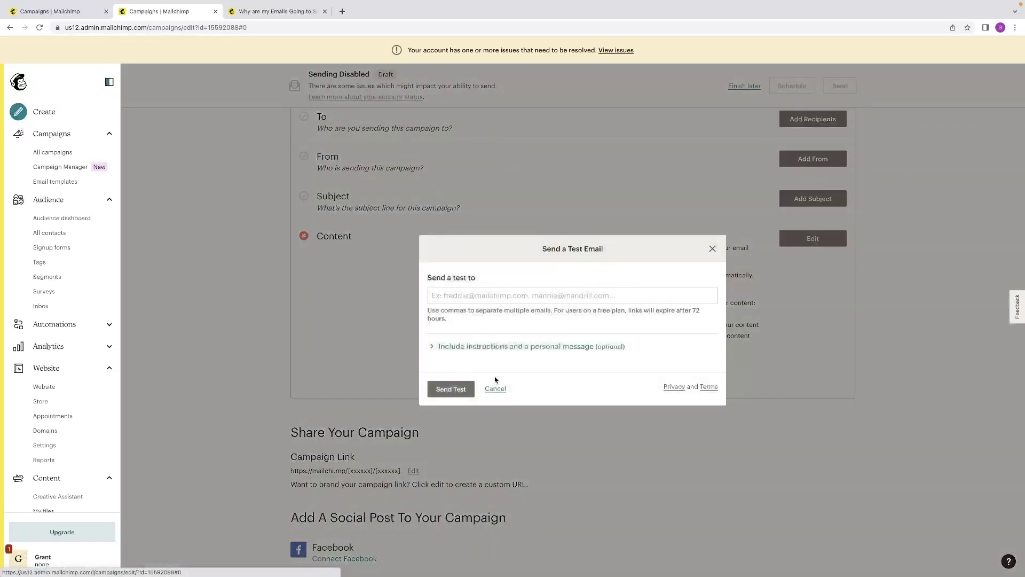
click(480, 297)
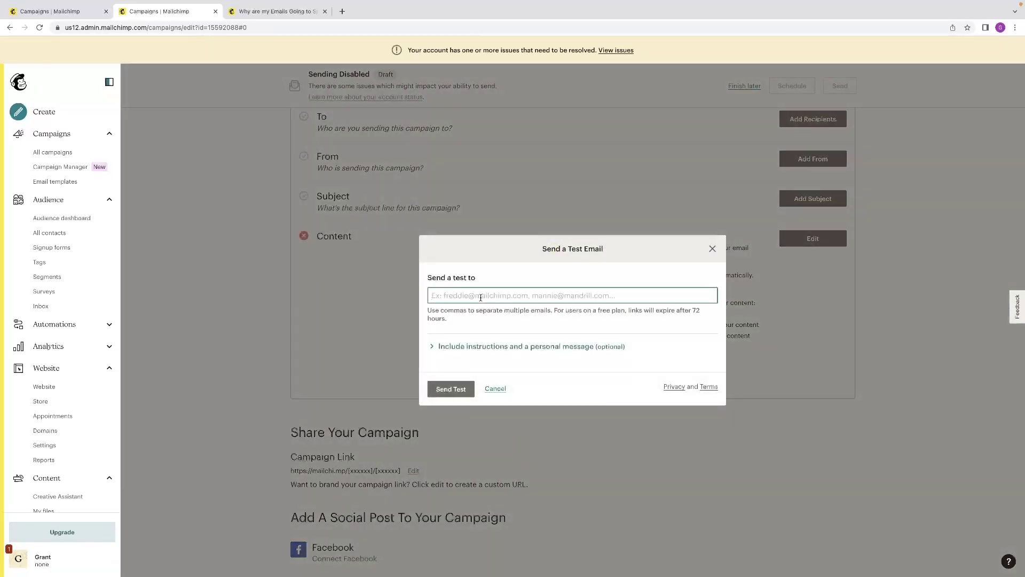
click(712, 249)
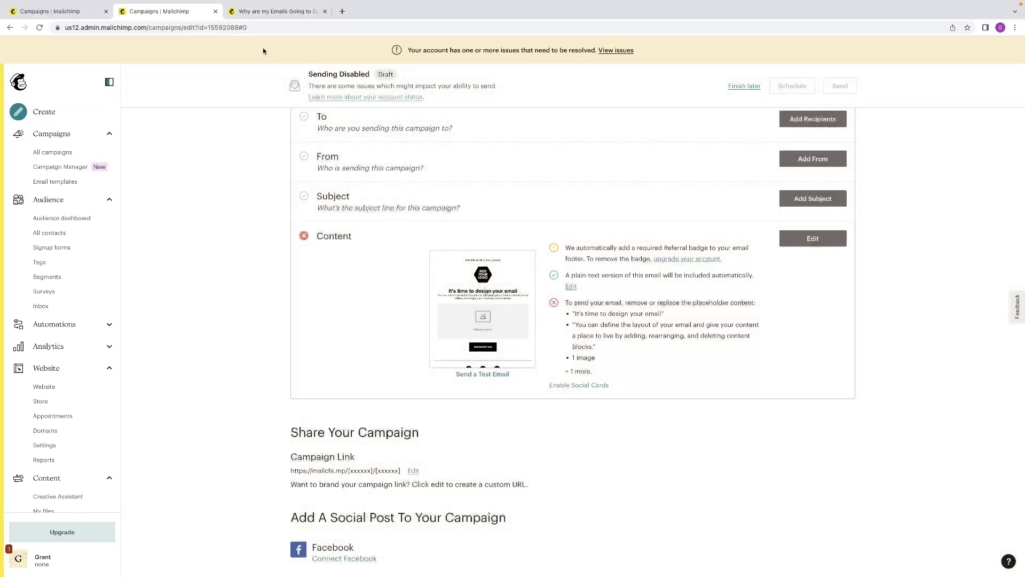
scroll(378, 139, up, 2)
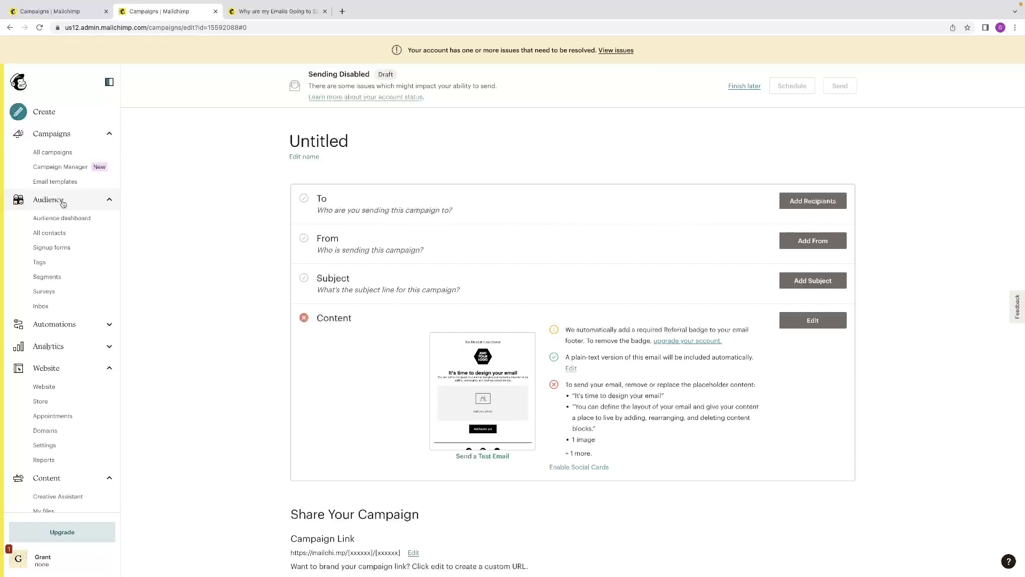
mouse_move(257, 10)
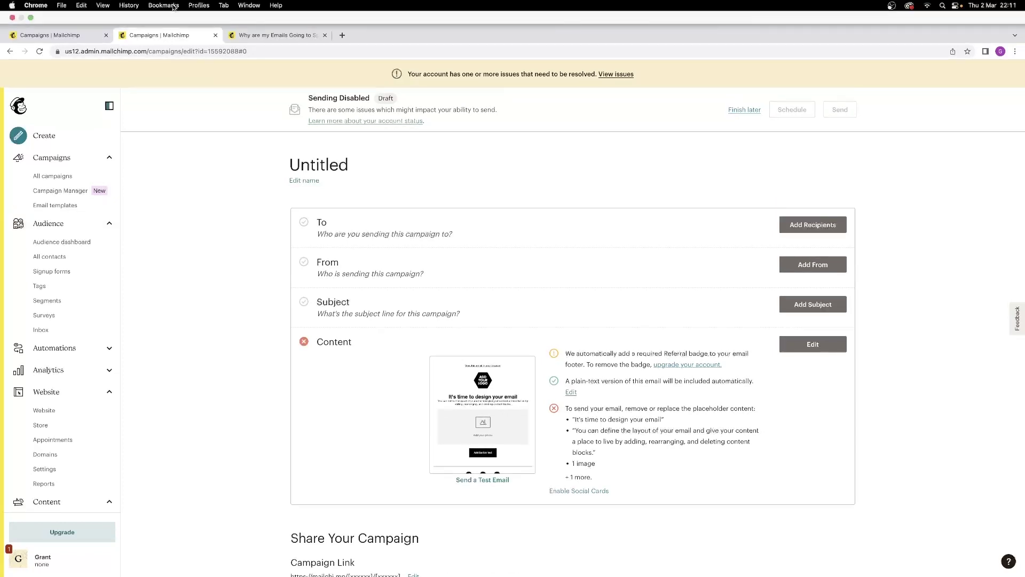
Step: Reopen the spam-filters article tab and scroll down and back up to its Email Firewalls section
click(311, 36)
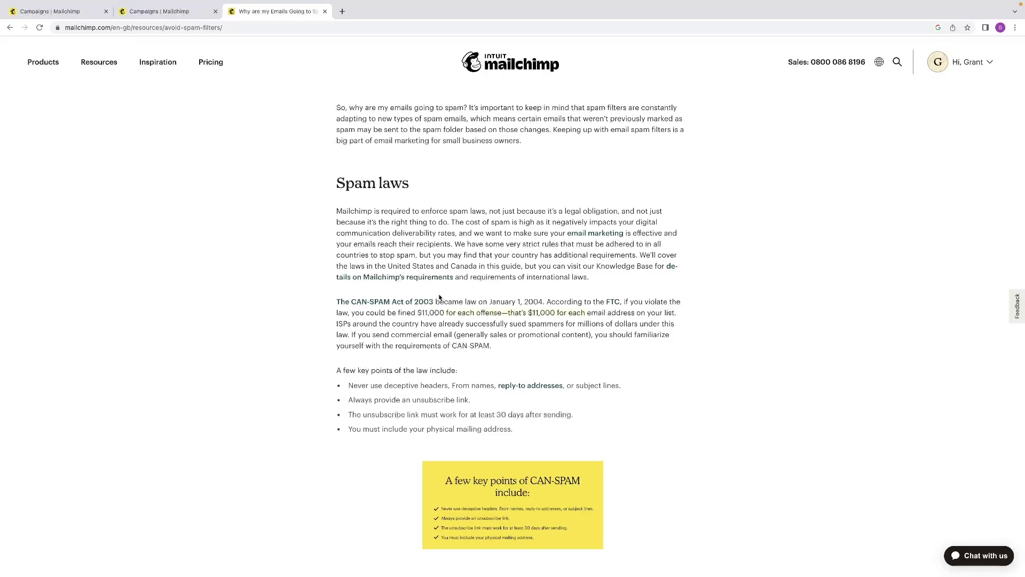
scroll(440, 297, down, 10)
scroll(440, 297, down, 20)
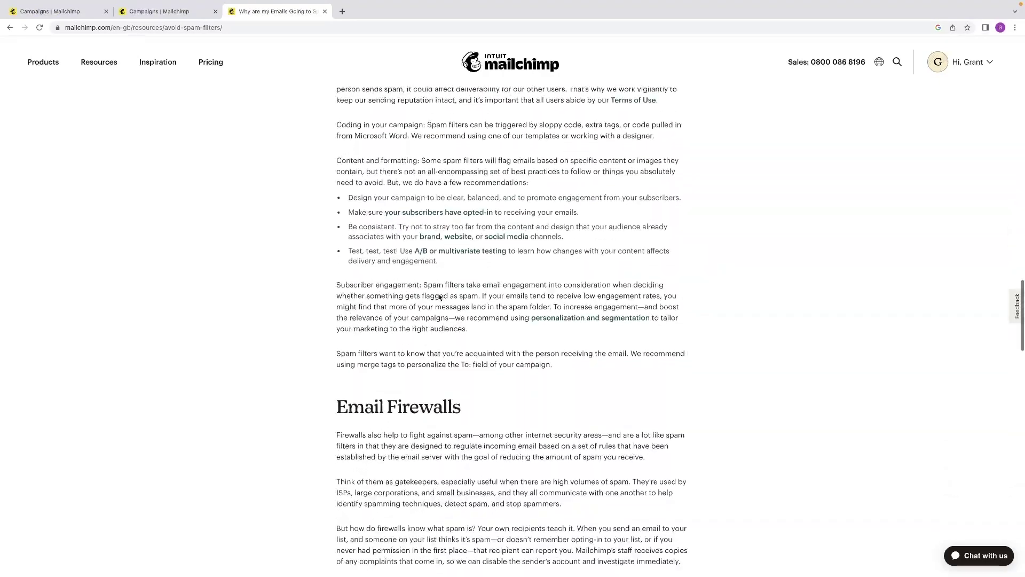
scroll(439, 295, down, 20)
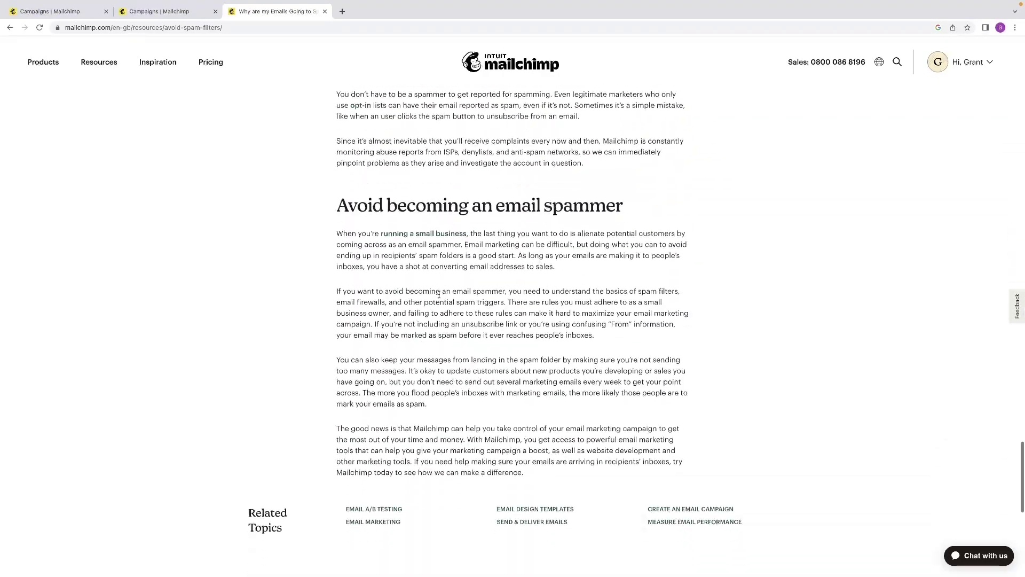
scroll(439, 295, up, 15)
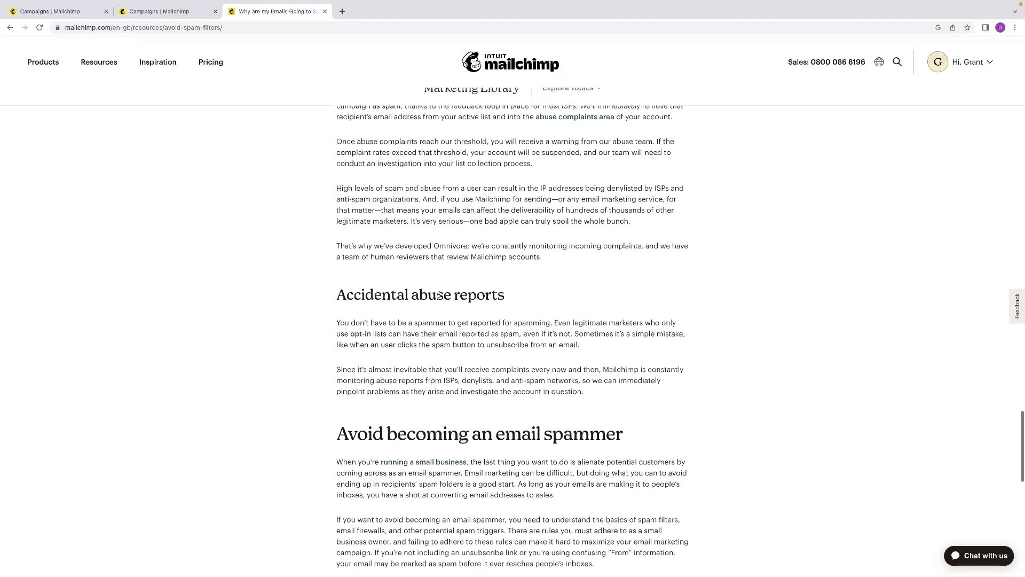
scroll(312, 140, up, 3)
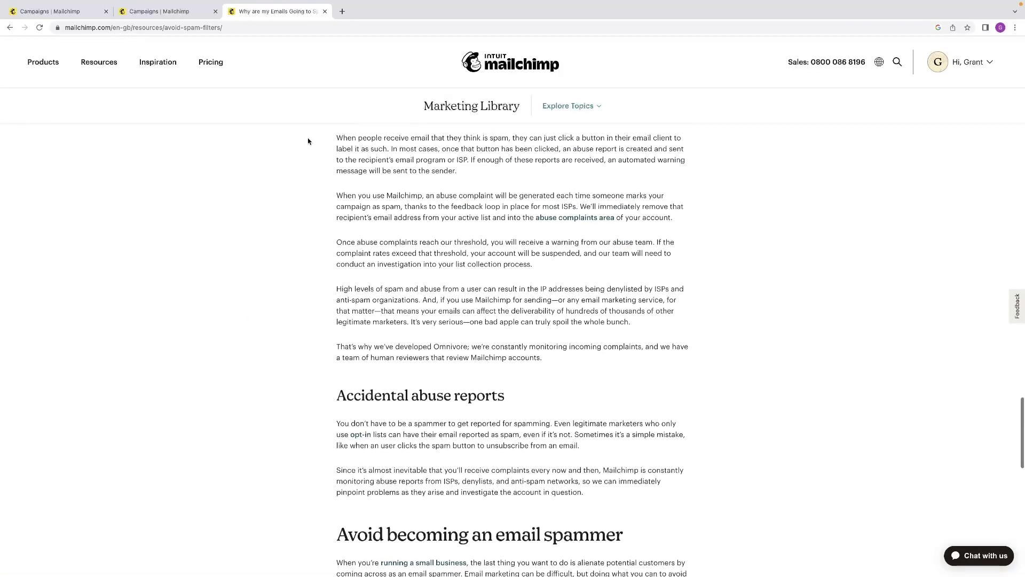
scroll(382, 140, up, 12)
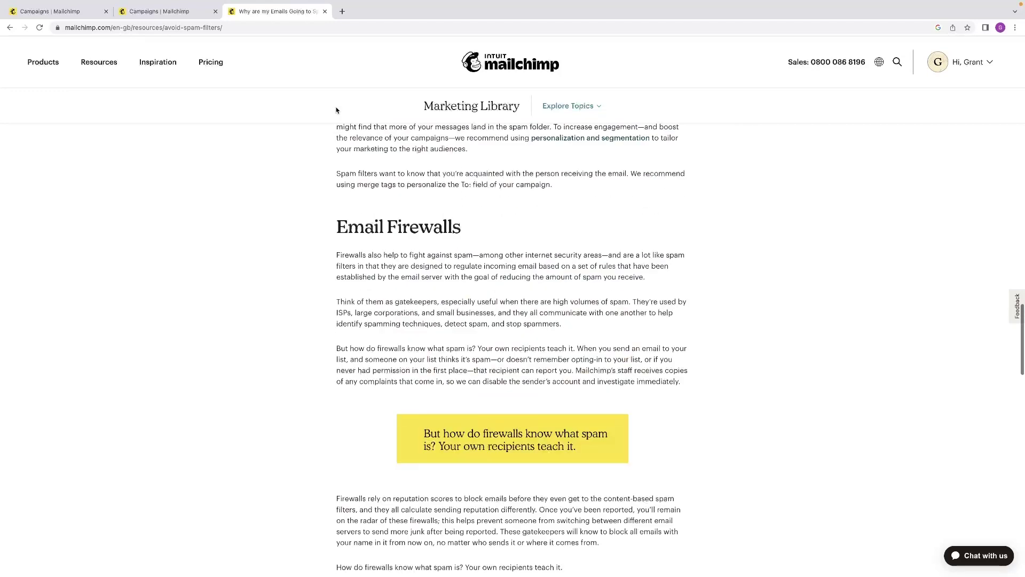
click(324, 11)
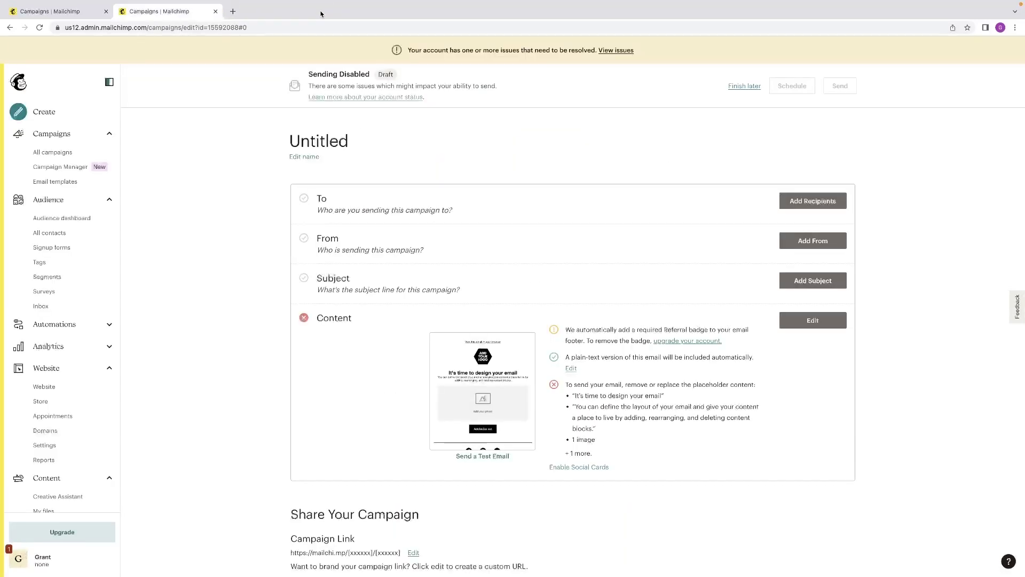